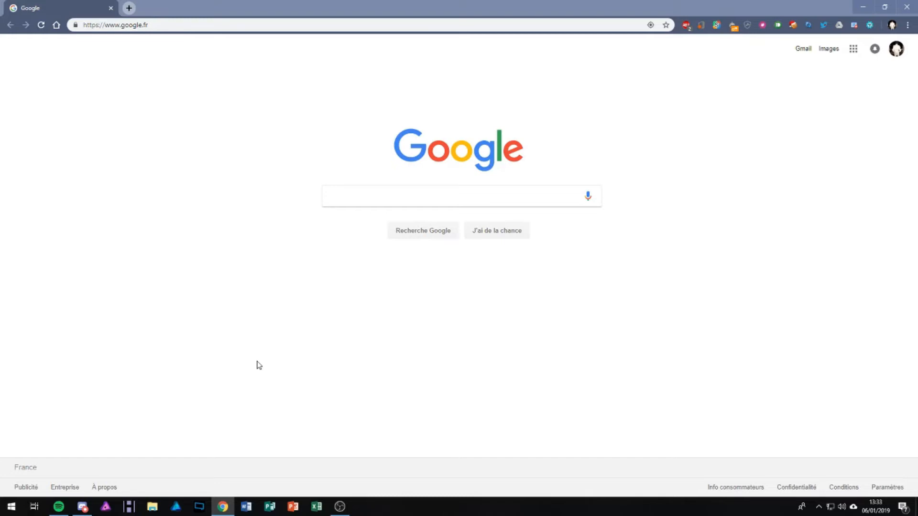
Highlight parts of the current google.fr web address to point them out
left_click_drag(122, 25, 149, 24)
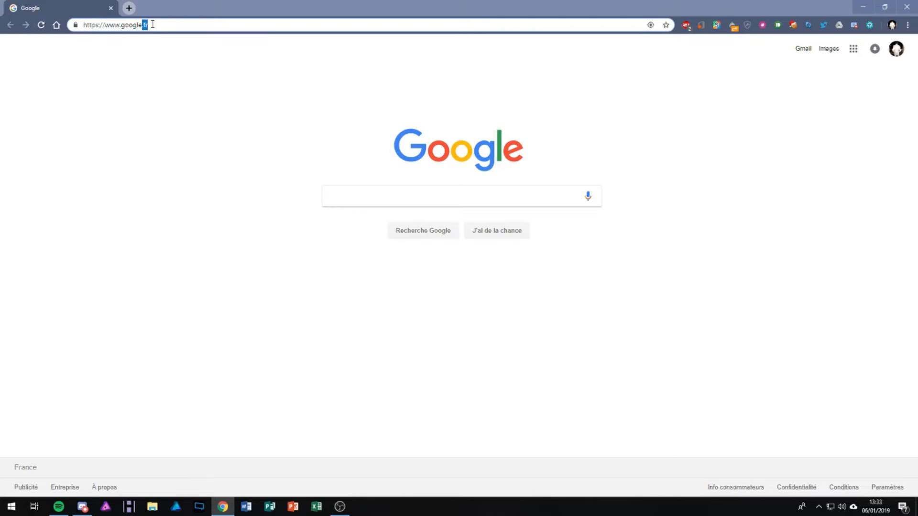
left_click_drag(139, 25, 121, 28)
left_click(140, 67)
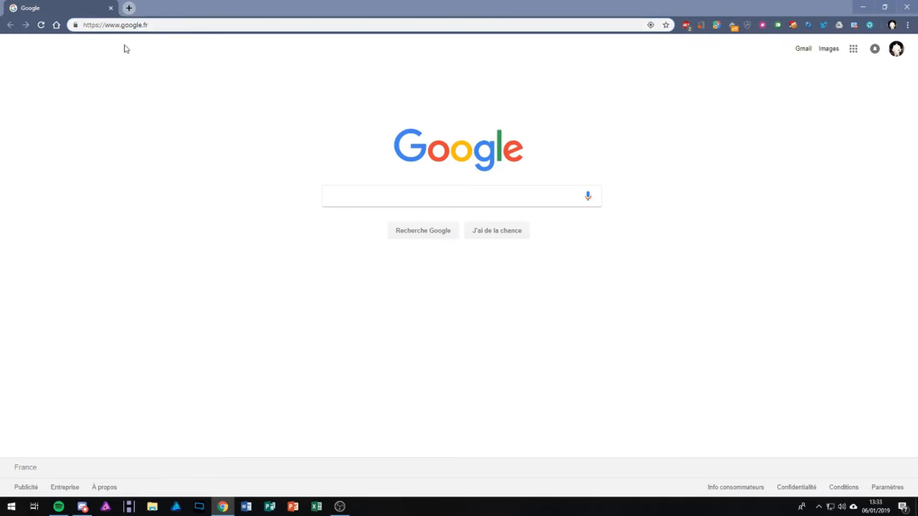
left_click_drag(123, 25, 299, 25)
left_click(239, 124)
Go to hebergphant.fr and open its Webmail login page from the footer
left_click(168, 28)
type("https://hebergphant.fr")
key("Return")
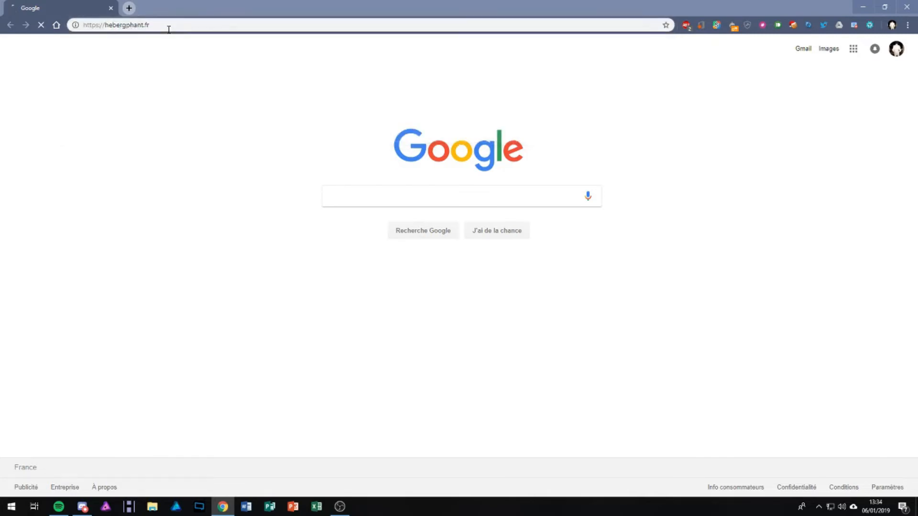
scroll(309, 163, "down", 20)
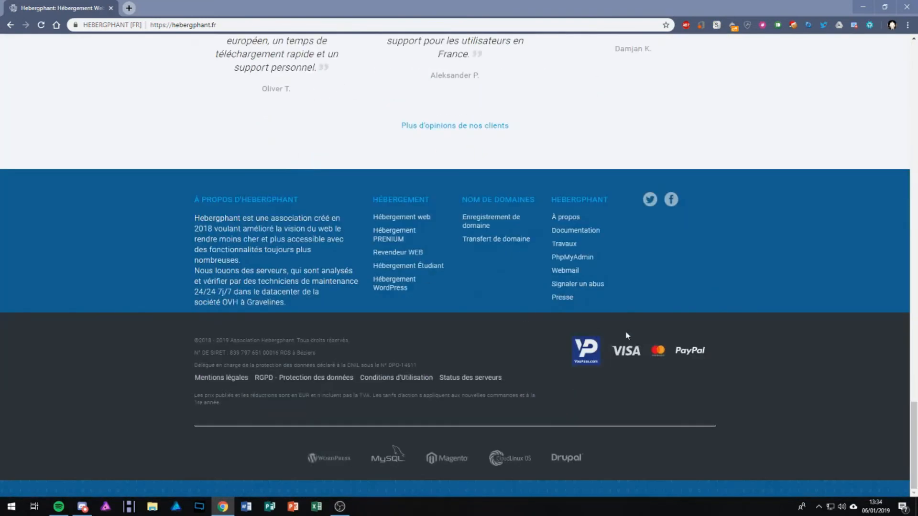
left_click(572, 271)
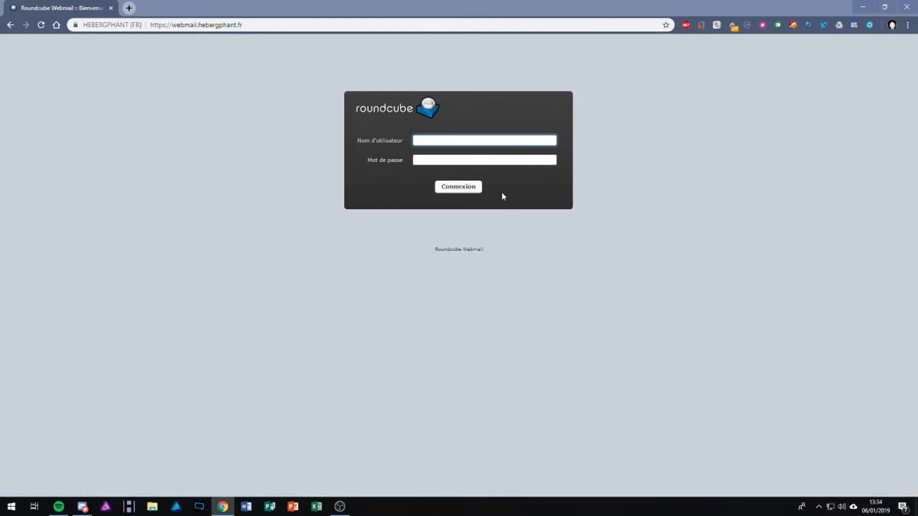
Type a sample username, clear it, then enter the example contact address as username
type("votresite@")
key("ctrl+a")
key("BackSpace")
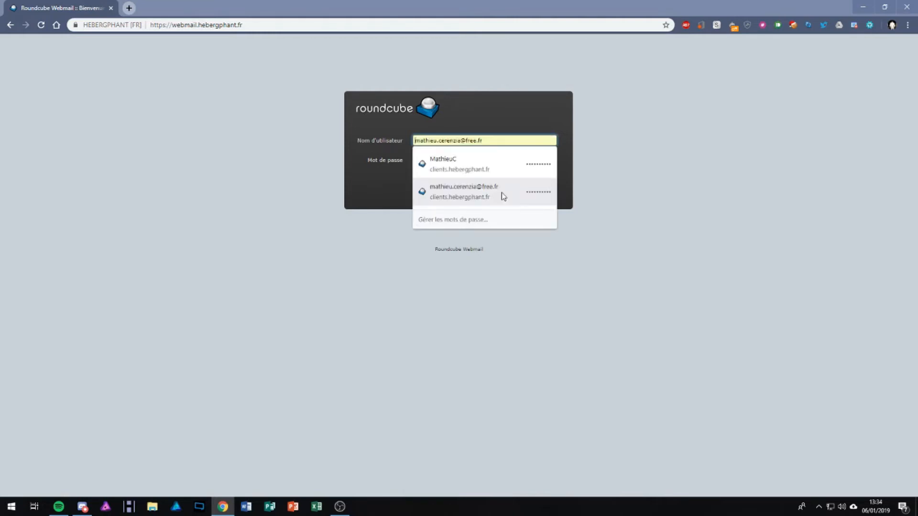
key("Escape")
left_click(495, 142)
type("contact@votresite.com")
left_click(664, 158)
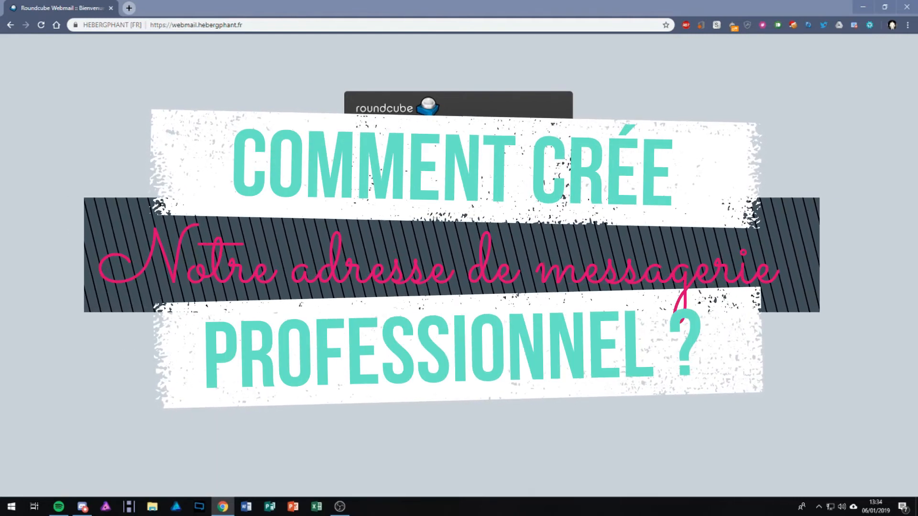
Load the Plesk panel login page via the plesk address
left_click(193, 25)
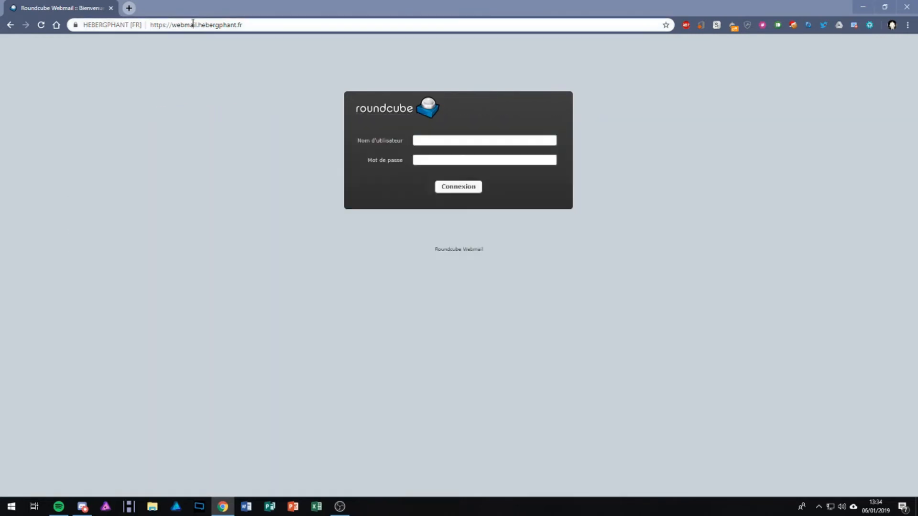
type("plesk")
key("Return")
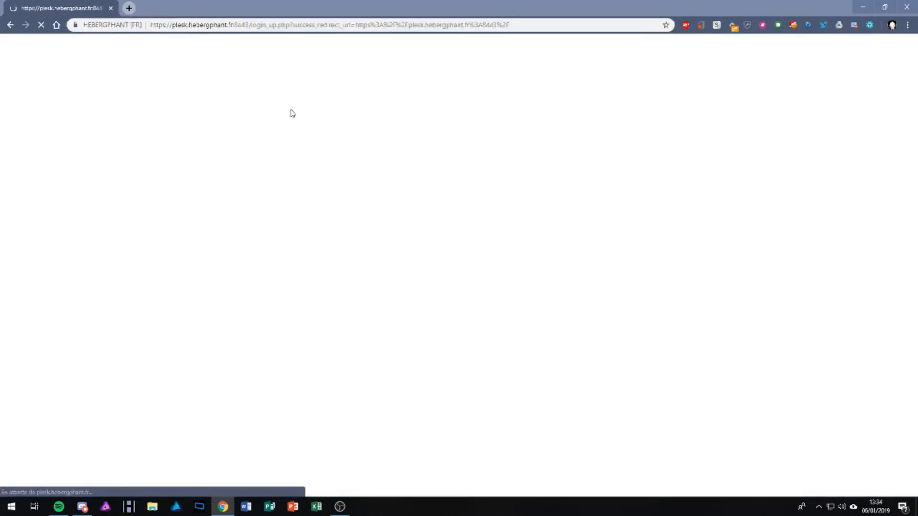
Sign in with the panel username and password, then open the domain's Adresses mail list
left_click(489, 136)
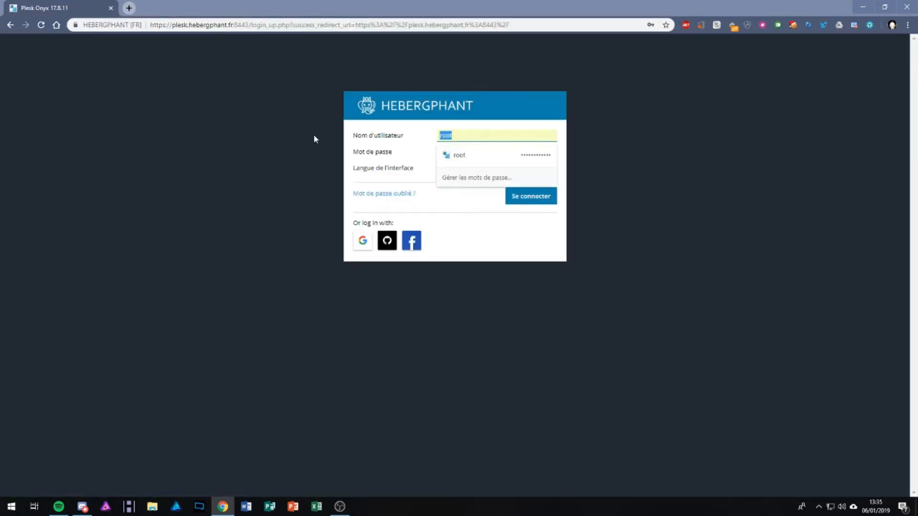
type("MathieuC")
key("Tab")
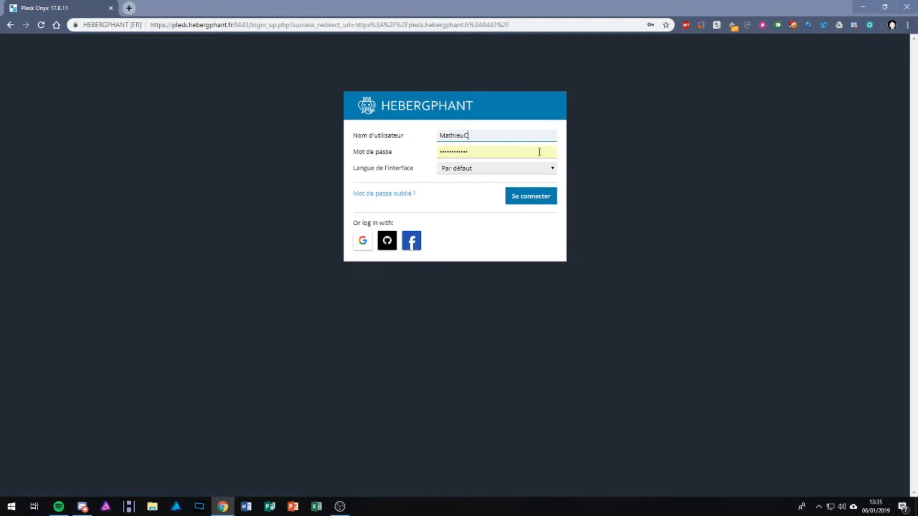
type("**********")
key("Return")
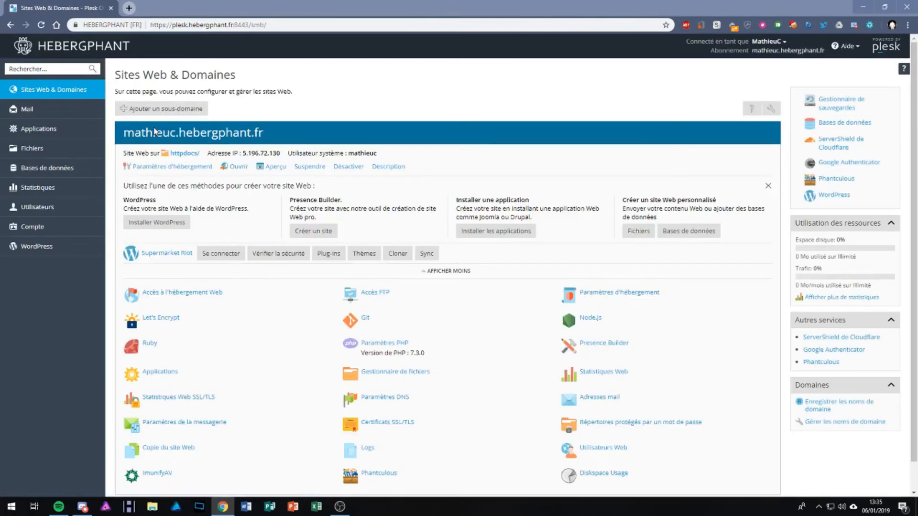
scroll(211, 215, "down", 1)
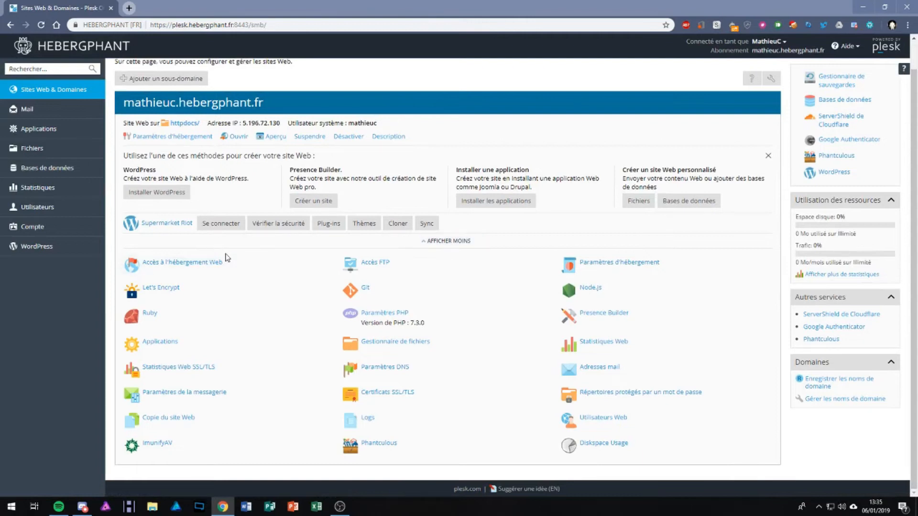
left_click(606, 372)
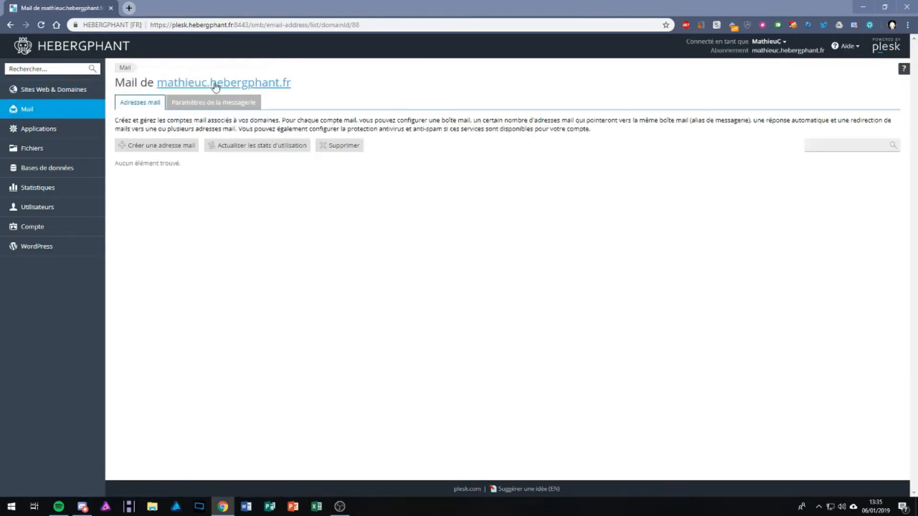
Start a new mail address and enter the name contact before the domain
left_click(144, 147)
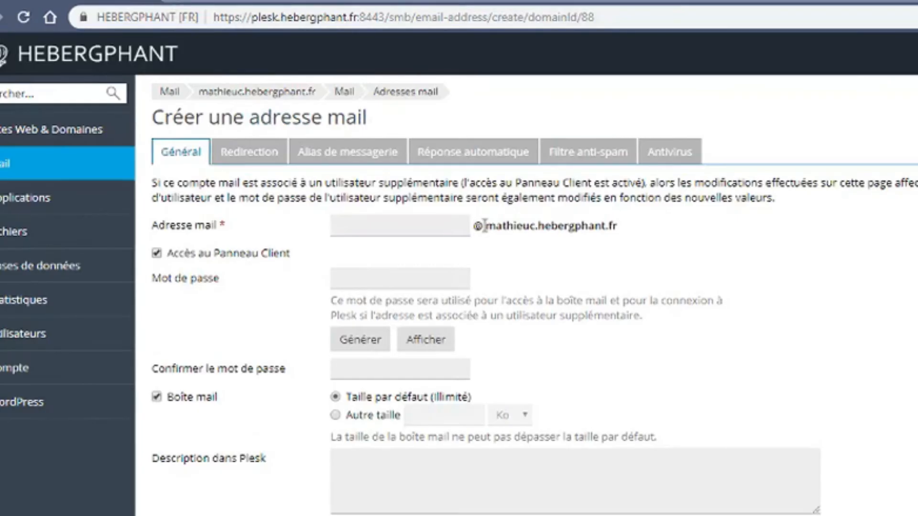
left_click_drag(306, 145, 358, 145)
left_click(637, 226)
left_click_drag(618, 226, 564, 224)
left_click(564, 226)
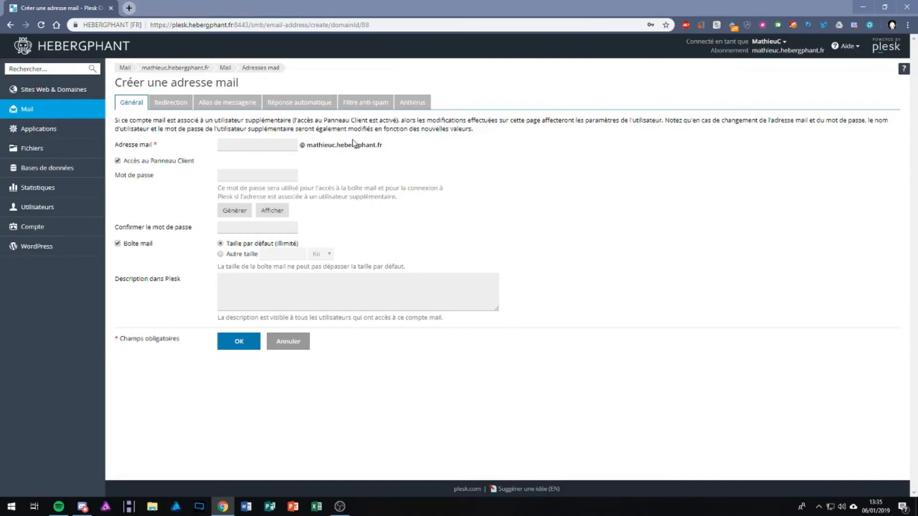
left_click_drag(306, 147, 415, 151)
left_click(415, 151)
left_click(284, 150)
type("contact")
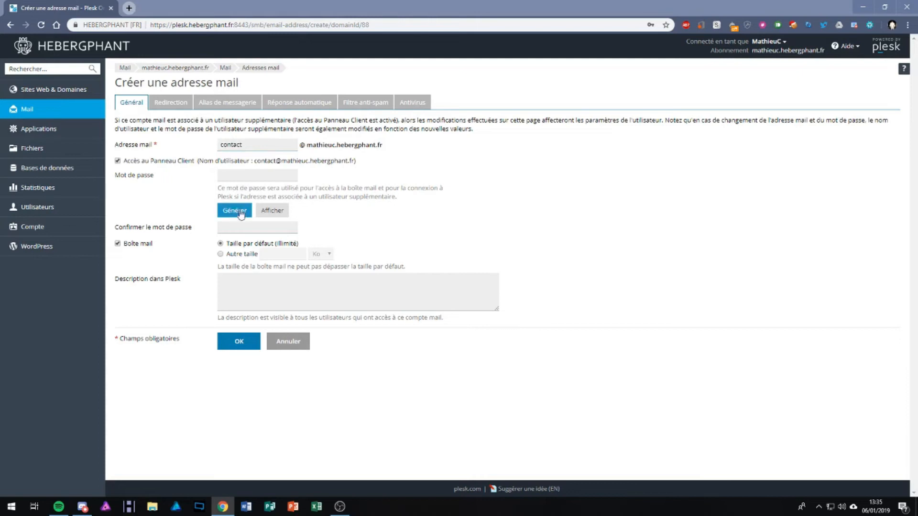
Generate and reveal a strong password, keep Taille par défaut, and create the address
left_click(240, 211)
left_click(272, 211)
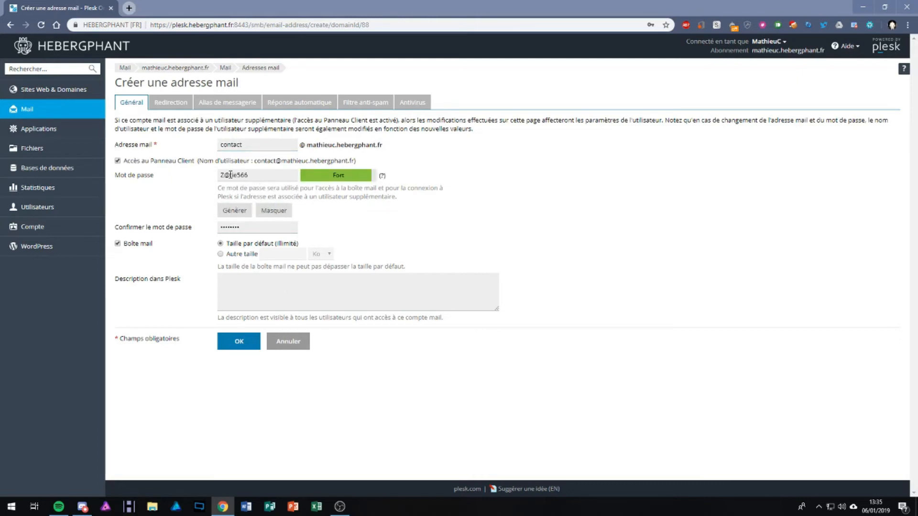
left_click_drag(251, 175, 165, 170)
left_click(331, 210)
left_click(236, 255)
left_click(318, 256)
left_click(319, 265)
left_click(264, 244)
left_click(235, 342)
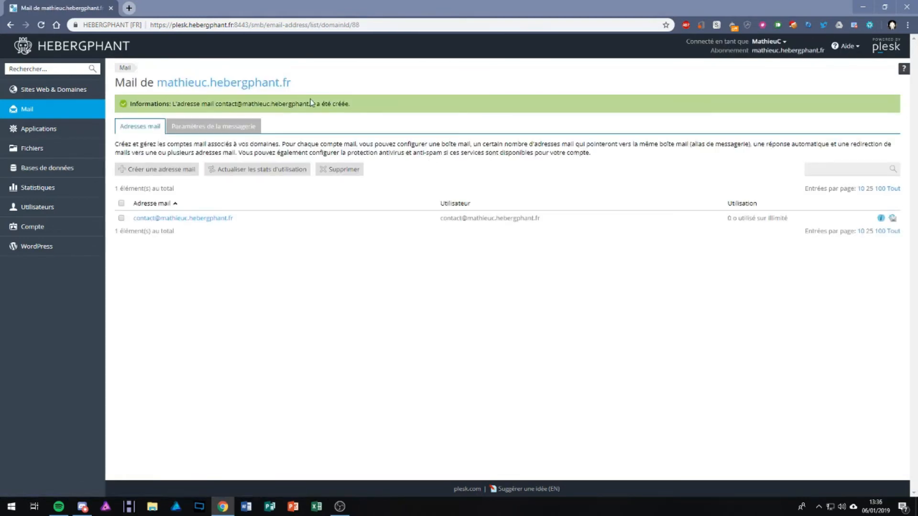
Check the address's mail client settings, then open hebergphant.fr's Webmail login in a new tab
left_click(880, 218)
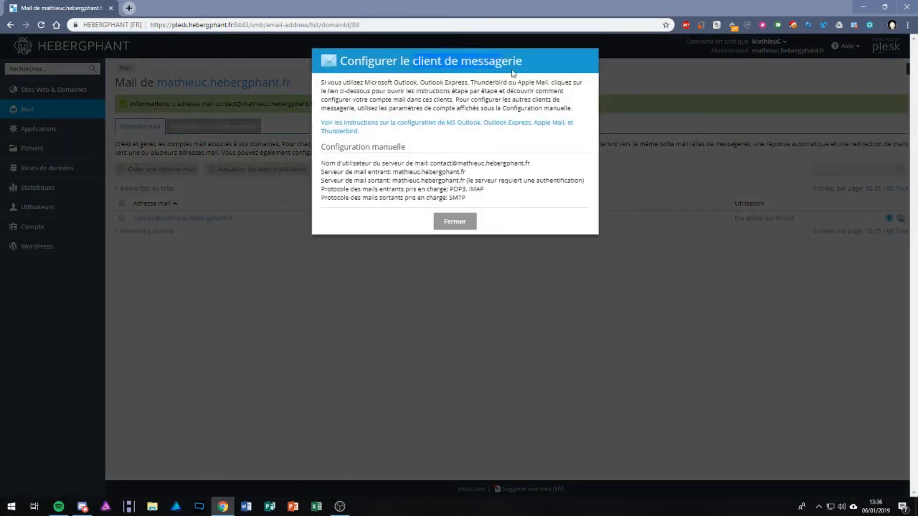
left_click(460, 226)
left_click(129, 8)
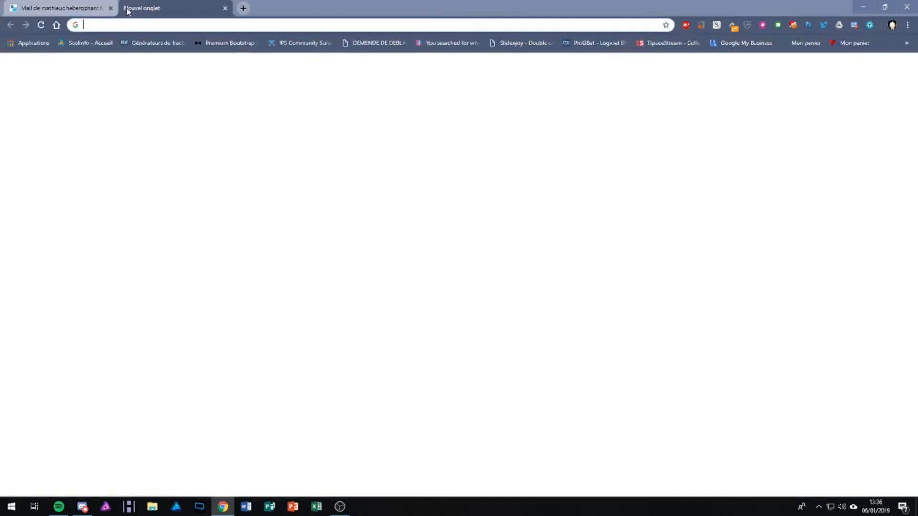
type("hebergphant.fr")
key("Return")
scroll(234, 110, "down", 20)
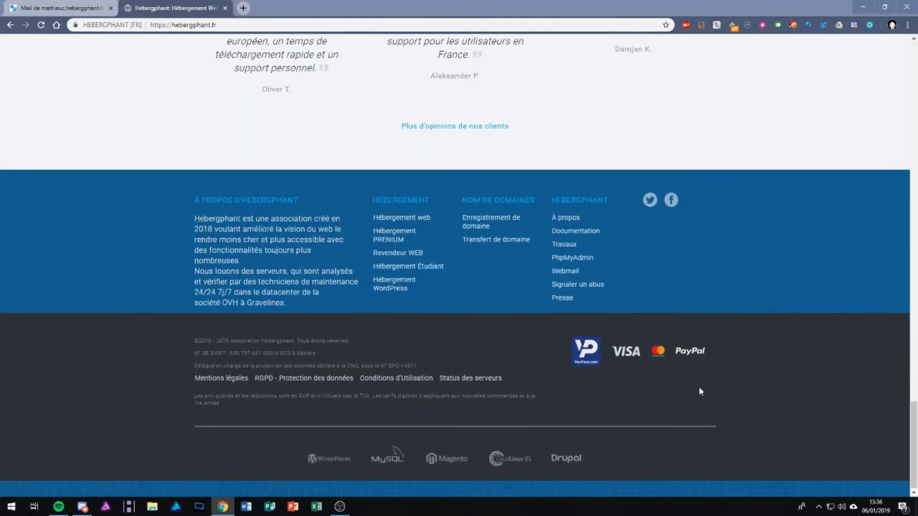
left_click(576, 271)
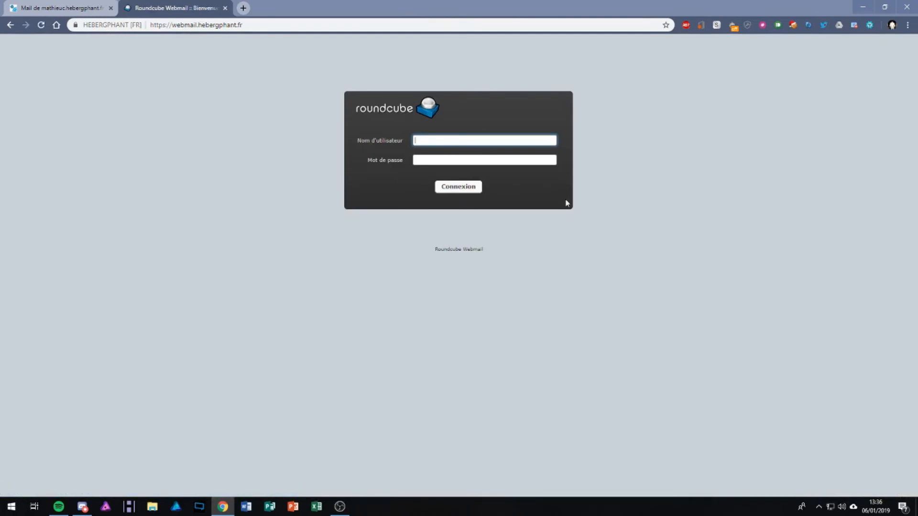
Paste the mailbox password and copy the new contact address from the Plesk list
left_click(486, 162)
key("ctrl+v")
left_click(442, 144)
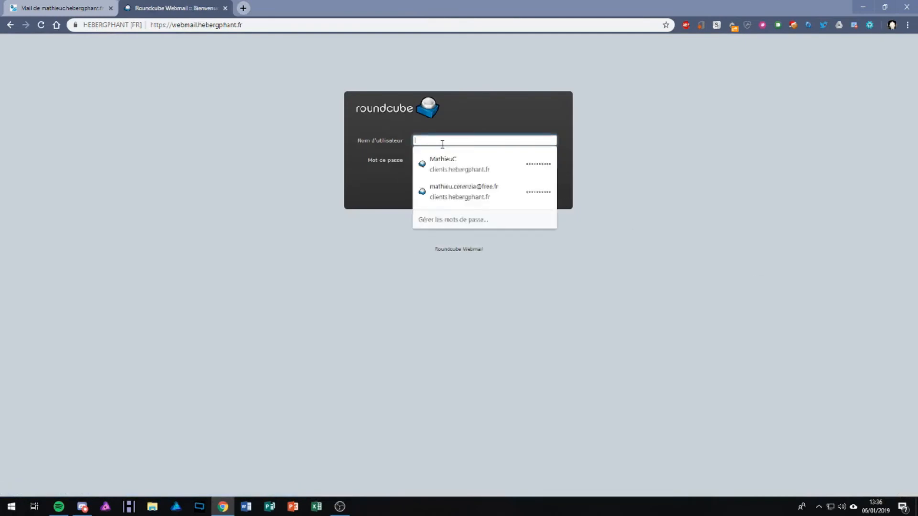
left_click(58, 9)
left_click_drag(234, 218, 133, 221)
key("ctrl+c")
Paste the contact address as username, remove the stray space, and sign in
left_click(174, 8)
key("ctrl+v")
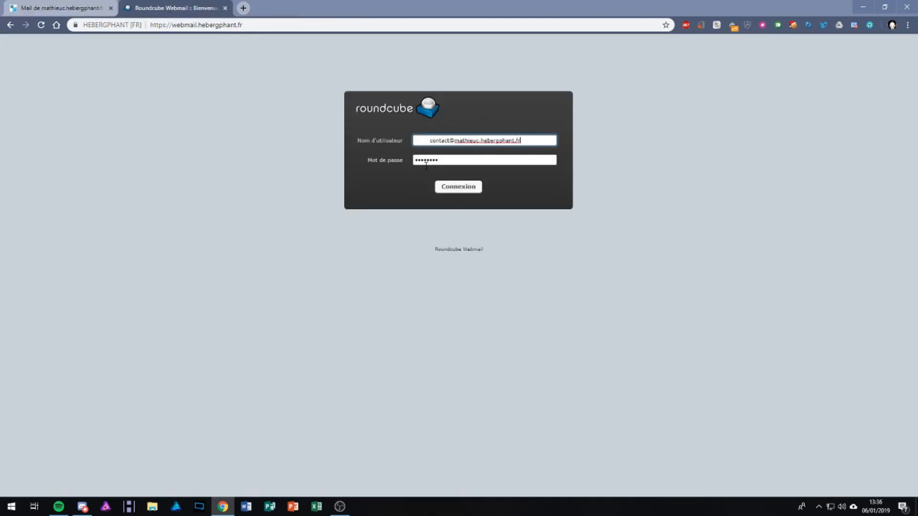
left_click(431, 139)
key("BackSpace")
left_click(514, 140)
left_click(605, 169)
left_click(475, 191)
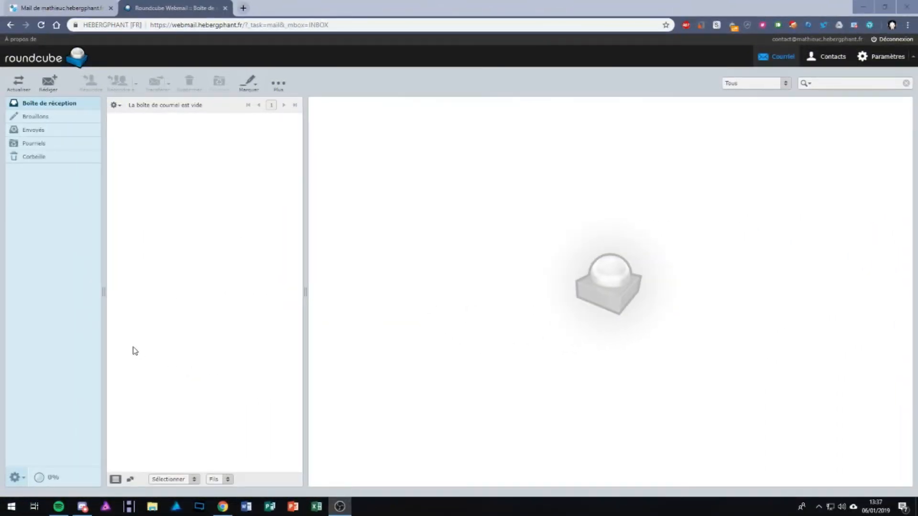
Refresh the inbox, read the 'test' message, glance at Brouillons, and return to the inbox
left_click(19, 82)
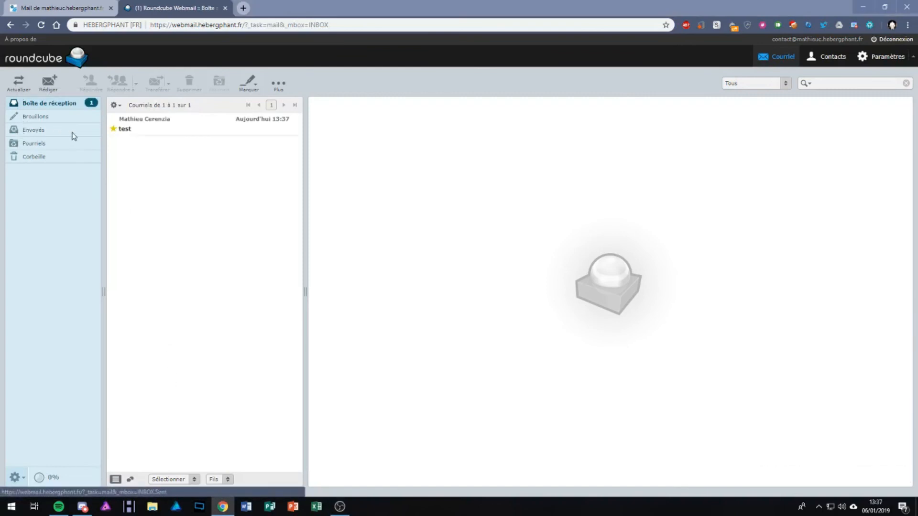
left_click(187, 134)
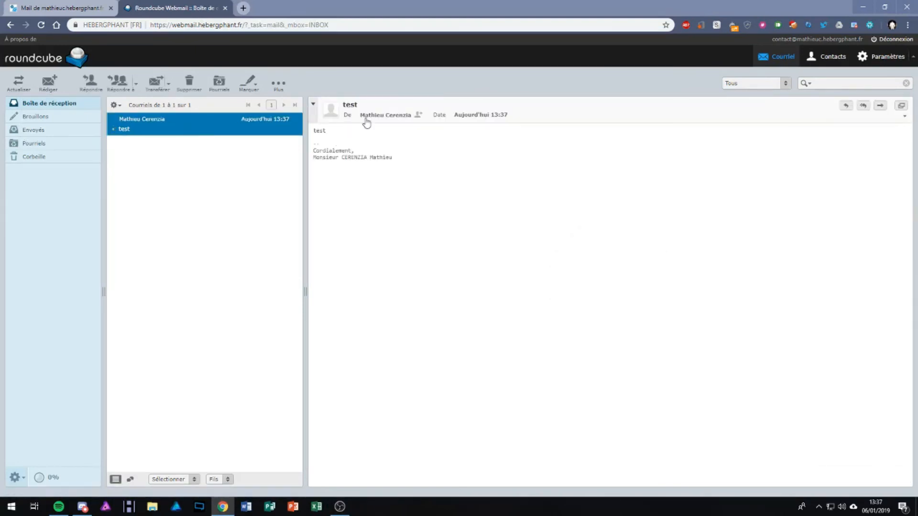
left_click_drag(308, 143, 348, 196)
left_click(348, 201)
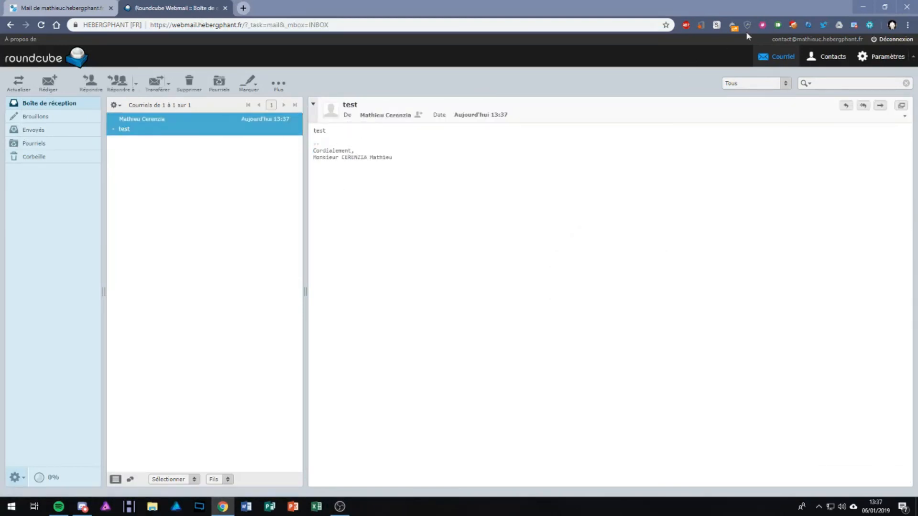
left_click(49, 113)
left_click(49, 104)
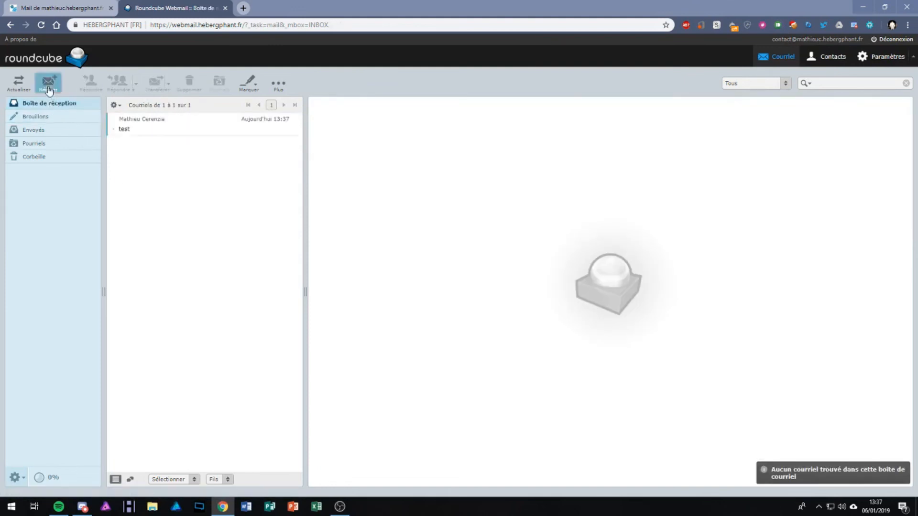
left_click(49, 88)
left_click(313, 315)
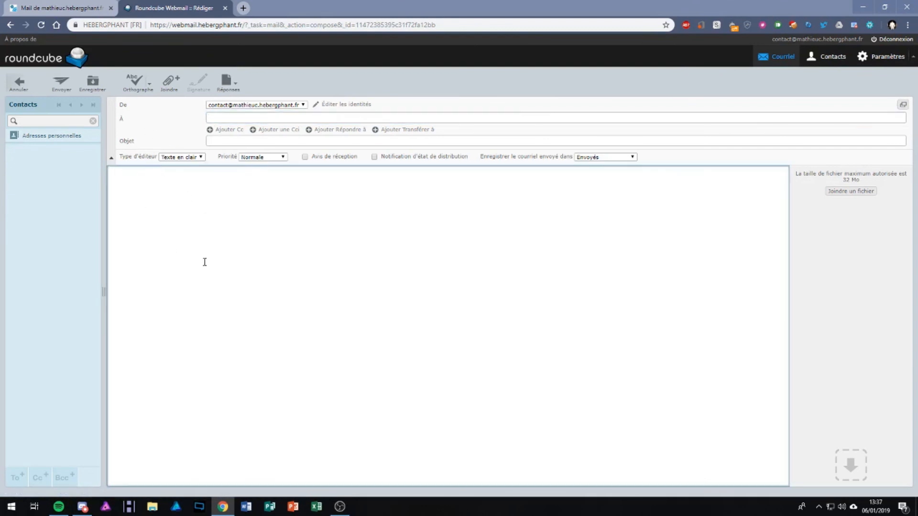